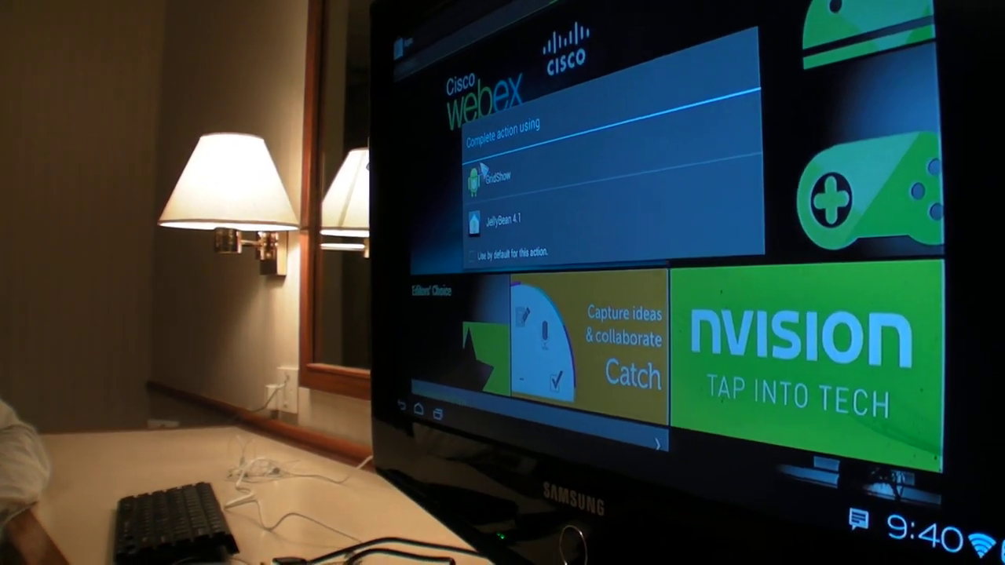
Choose GridShow in the 'Complete action using' chooser to show its app grid
{"action": "left_click", "coordinate": [490, 176]}
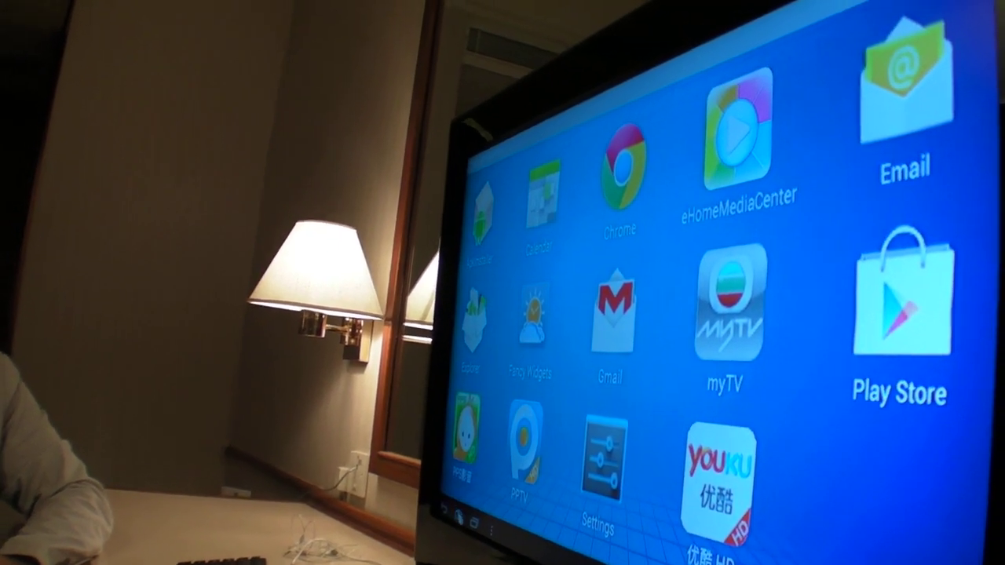
Switch home to the JellyBean 4.1 launcher and page through its all-apps drawer
{"action": "key", "text": "Home"}
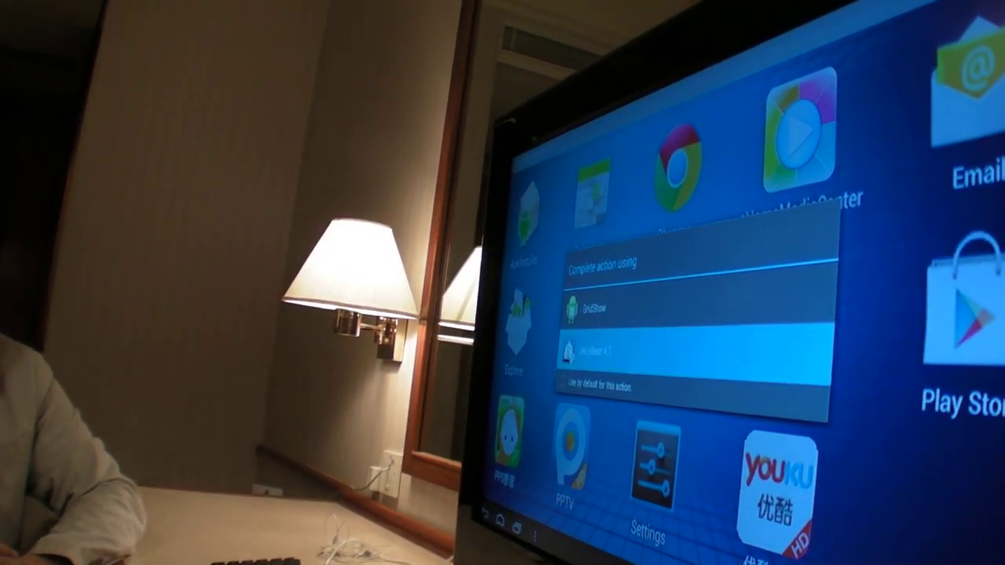
{"action": "key", "text": "Return"}
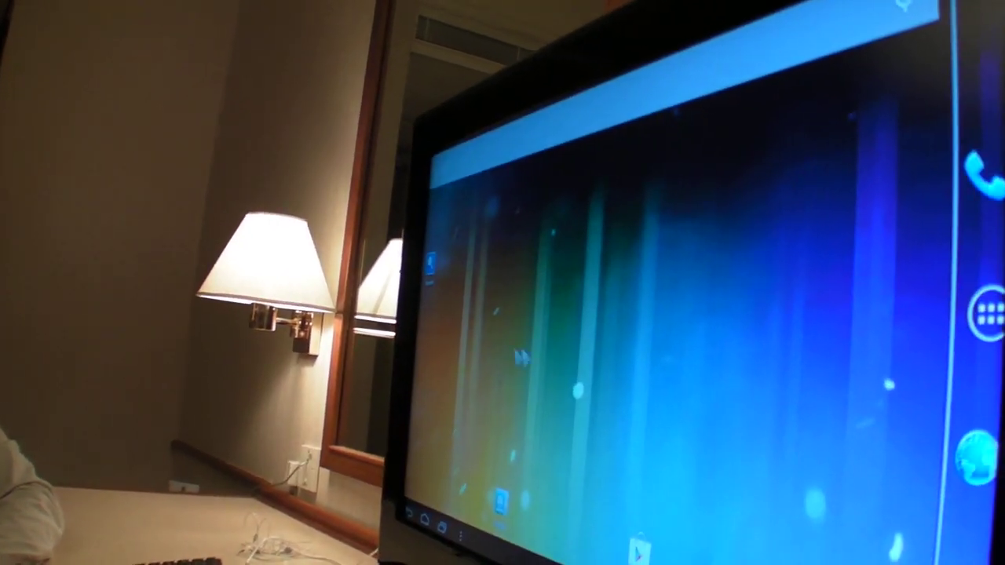
{"action": "key", "text": "Return"}
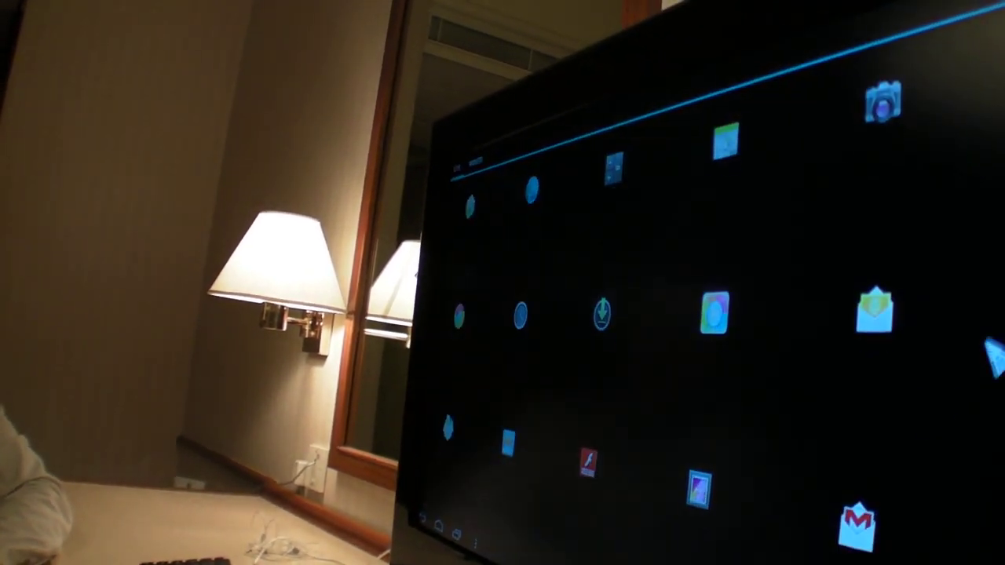
{"action": "left_click_drag", "start_coordinate": [679, 330], "coordinate": [471, 329]}
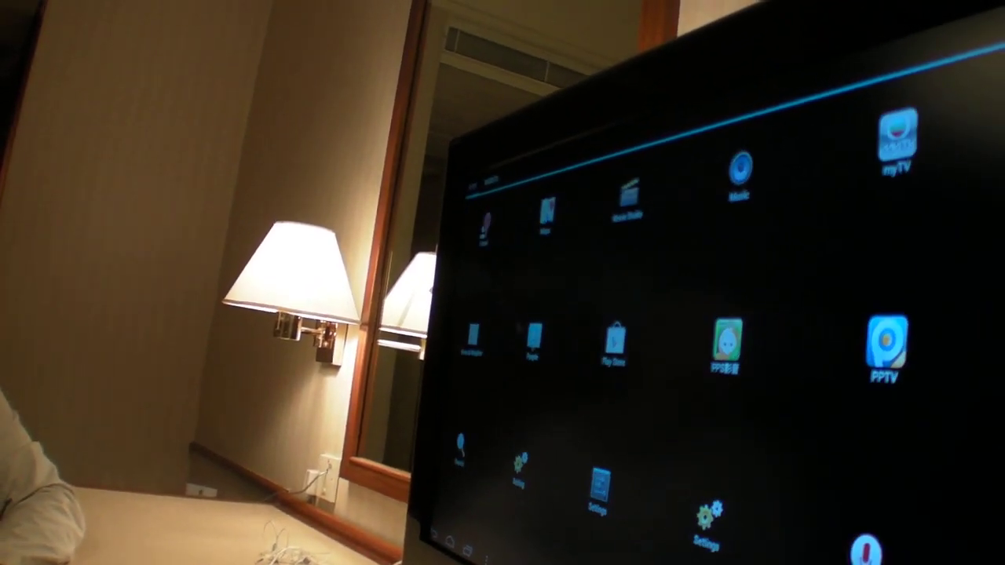
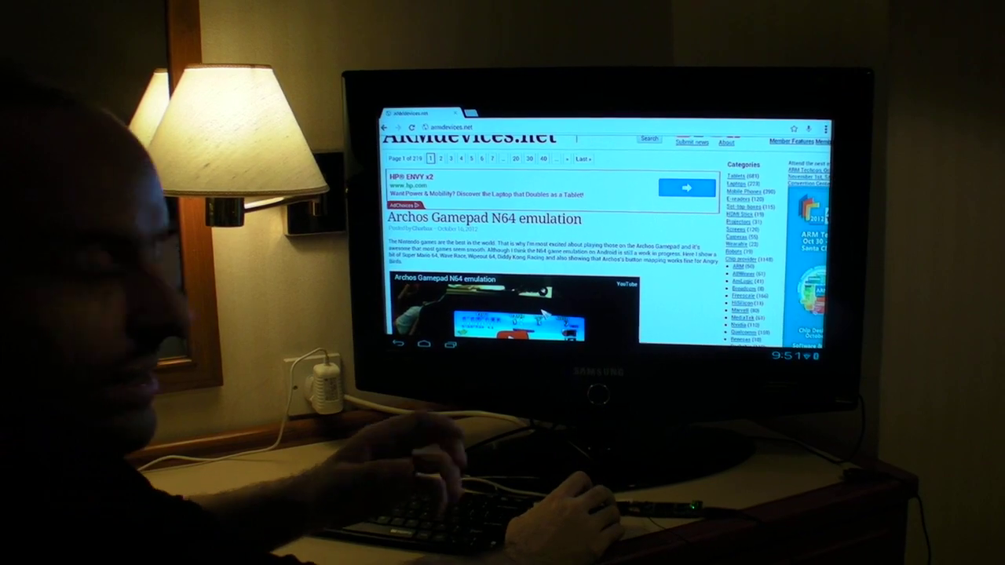
Switch from recent apps to Google Maps and pan toward Victoria Harbour
{"action": "left_click", "coordinate": [467, 345]}
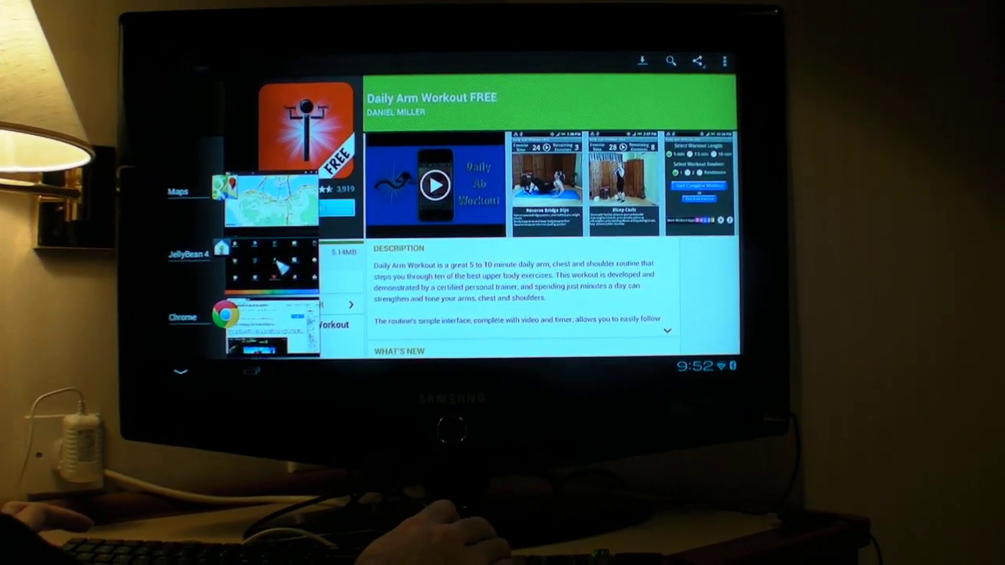
{"action": "left_click", "coordinate": [262, 267]}
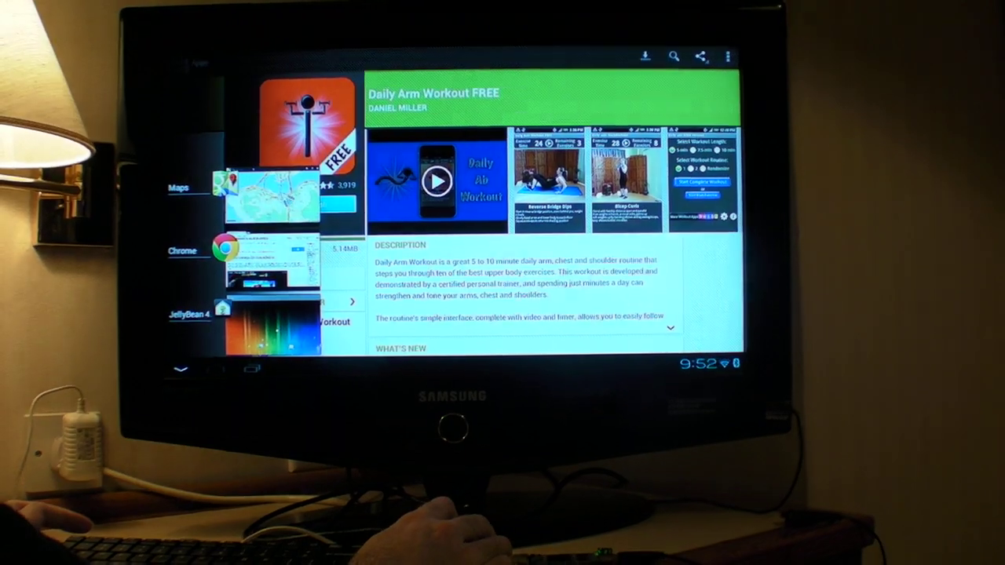
{"action": "left_click", "coordinate": [334, 221]}
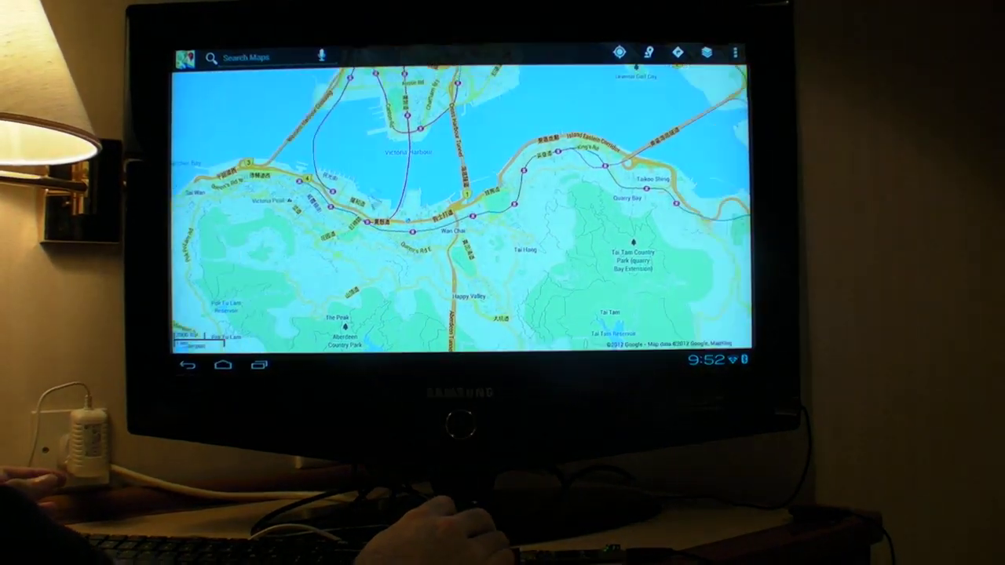
{"action": "left_click_drag", "start_coordinate": [353, 196], "coordinate": [511, 220]}
{"action": "left_click_drag", "start_coordinate": [440, 118], "coordinate": [471, 314]}
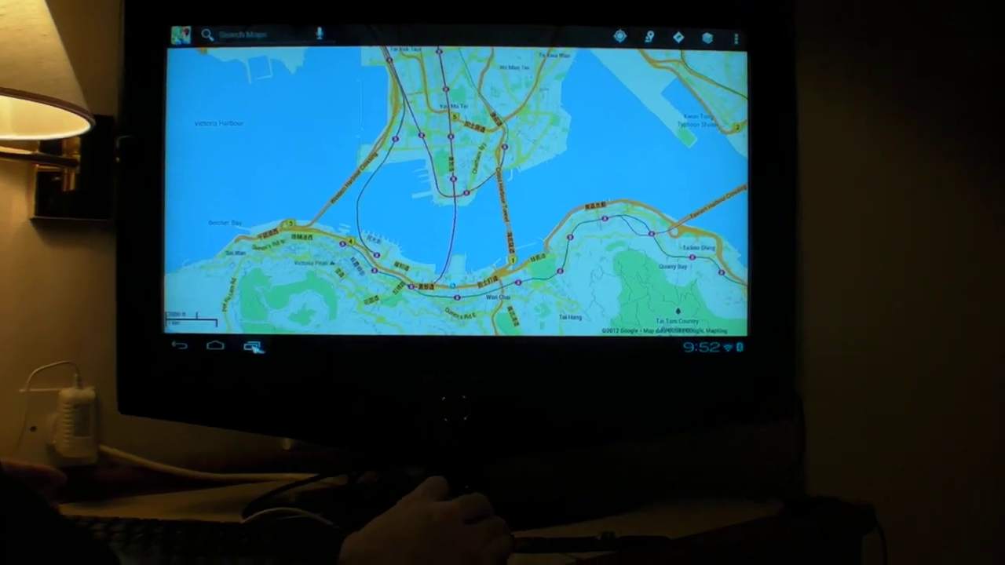
Return to the ARMdevices.net page in Chrome and play the N64 emulation video
{"action": "left_click", "coordinate": [333, 370]}
{"action": "left_click", "coordinate": [289, 188]}
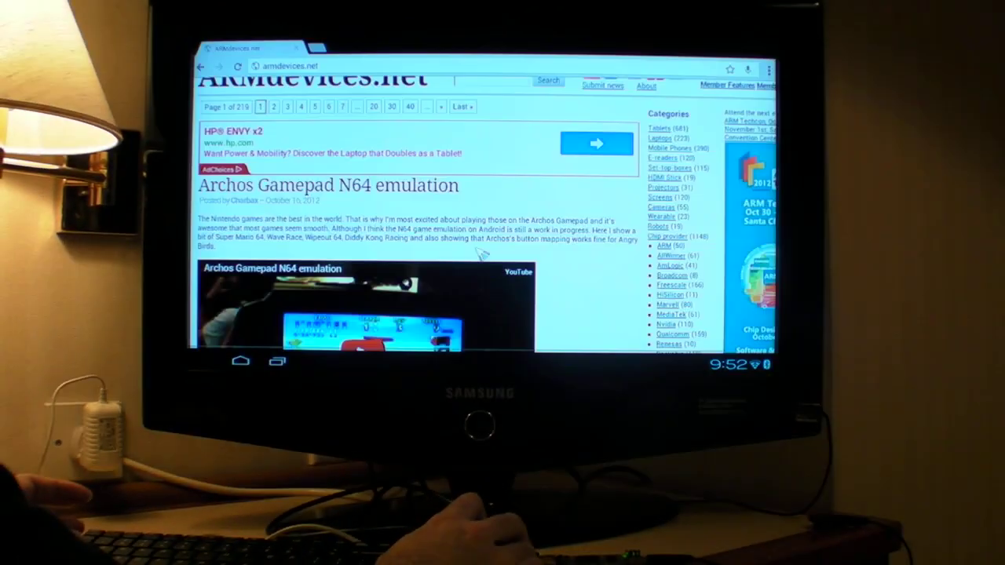
{"action": "scroll", "coordinate": [512, 325], "scroll_direction": "down", "scroll_amount": 2}
{"action": "scroll", "coordinate": [549, 235], "scroll_direction": "down", "scroll_amount": 3}
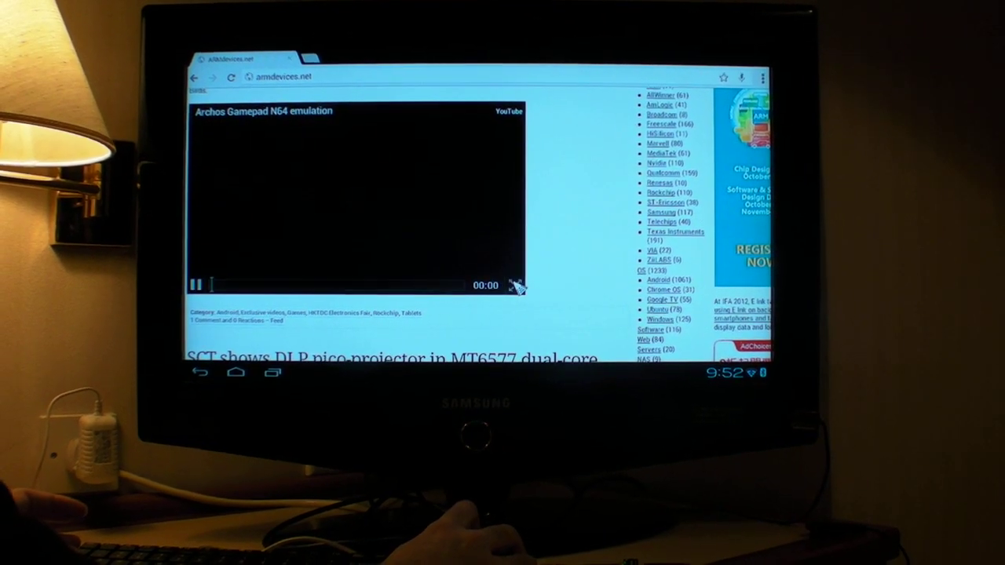
{"action": "left_click", "coordinate": [517, 285]}
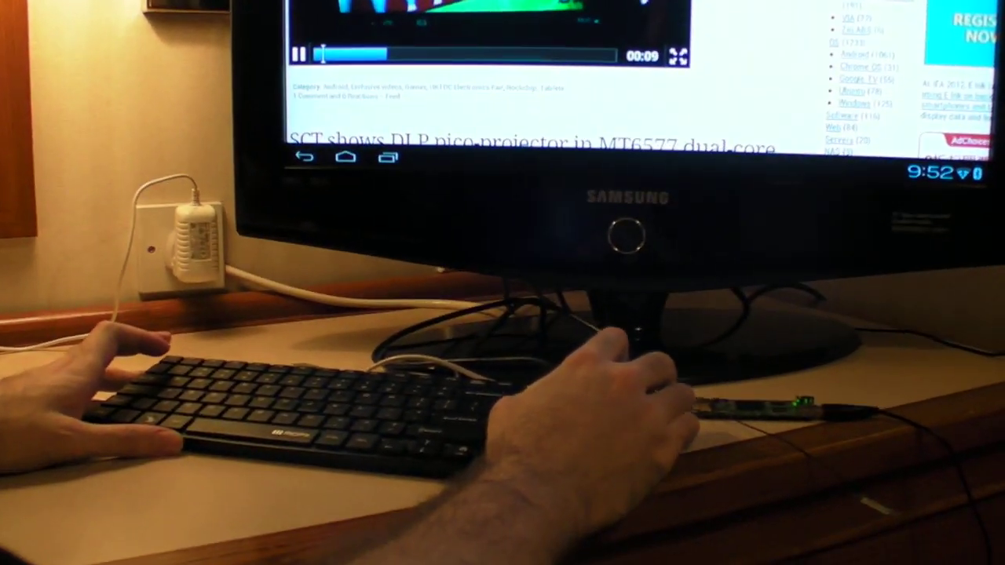
{"action": "scroll", "coordinate": [503, 79], "scroll_direction": "down", "scroll_amount": 2}
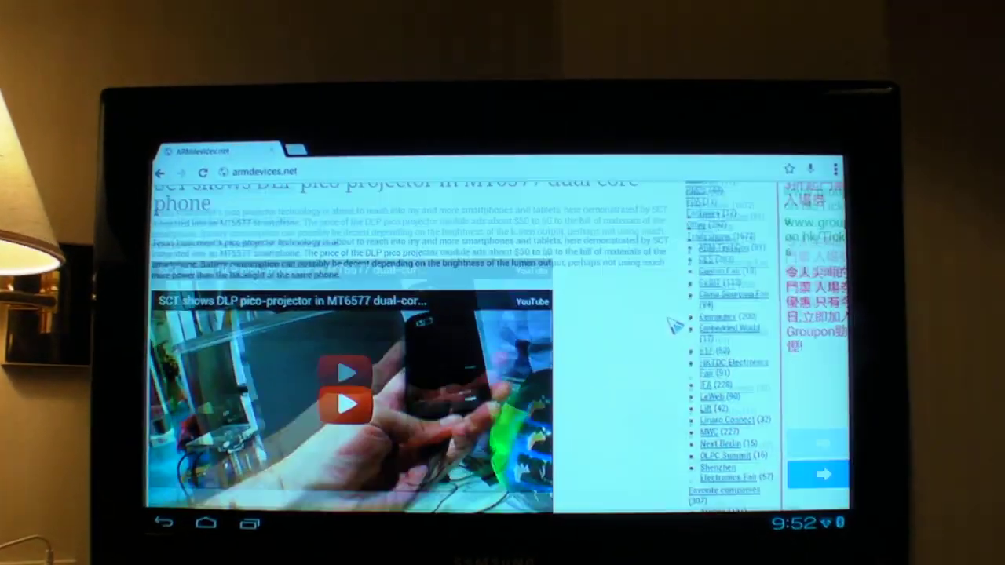
{"action": "scroll", "coordinate": [674, 325], "scroll_direction": "down", "scroll_amount": 5}
{"action": "scroll", "coordinate": [673, 325], "scroll_direction": "down", "scroll_amount": 5}
{"action": "scroll", "coordinate": [673, 325], "scroll_direction": "down", "scroll_amount": 5}
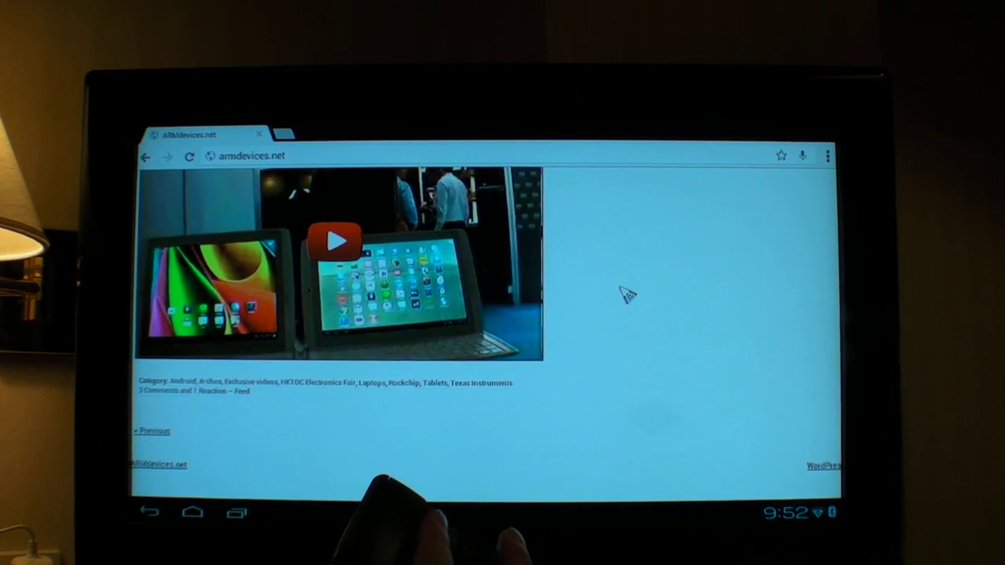
{"action": "scroll", "coordinate": [628, 295], "scroll_direction": "up", "scroll_amount": 5}
{"action": "scroll", "coordinate": [628, 297], "scroll_direction": "up", "scroll_amount": 5}
{"action": "scroll", "coordinate": [630, 302], "scroll_direction": "up", "scroll_amount": 5}
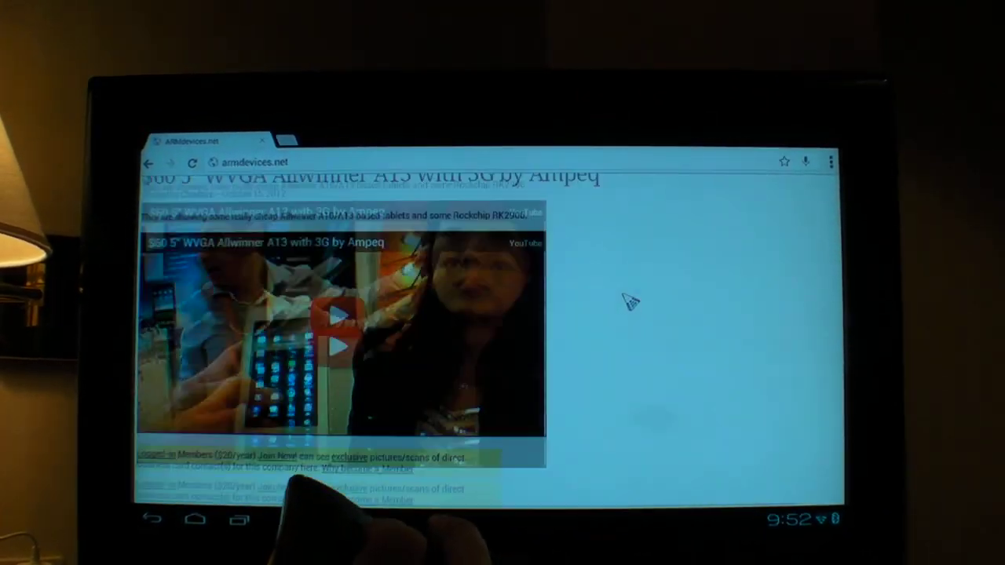
{"action": "scroll", "coordinate": [630, 302], "scroll_direction": "up", "scroll_amount": 5}
{"action": "scroll", "coordinate": [631, 307], "scroll_direction": "up", "scroll_amount": 5}
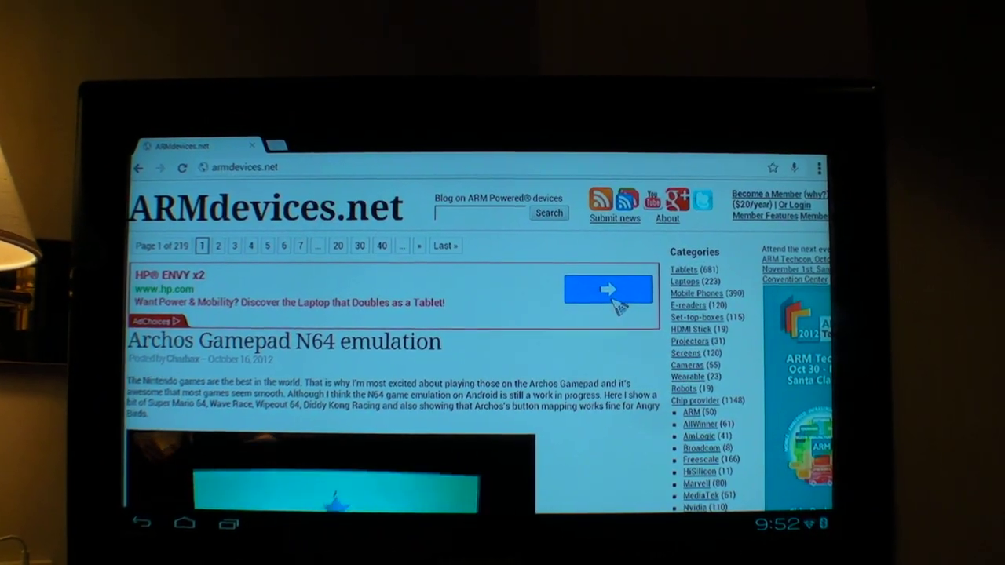
{"action": "scroll", "coordinate": [510, 267], "scroll_direction": "down", "scroll_amount": 1}
{"action": "scroll", "coordinate": [274, 197], "scroll_direction": "up", "scroll_amount": 1}
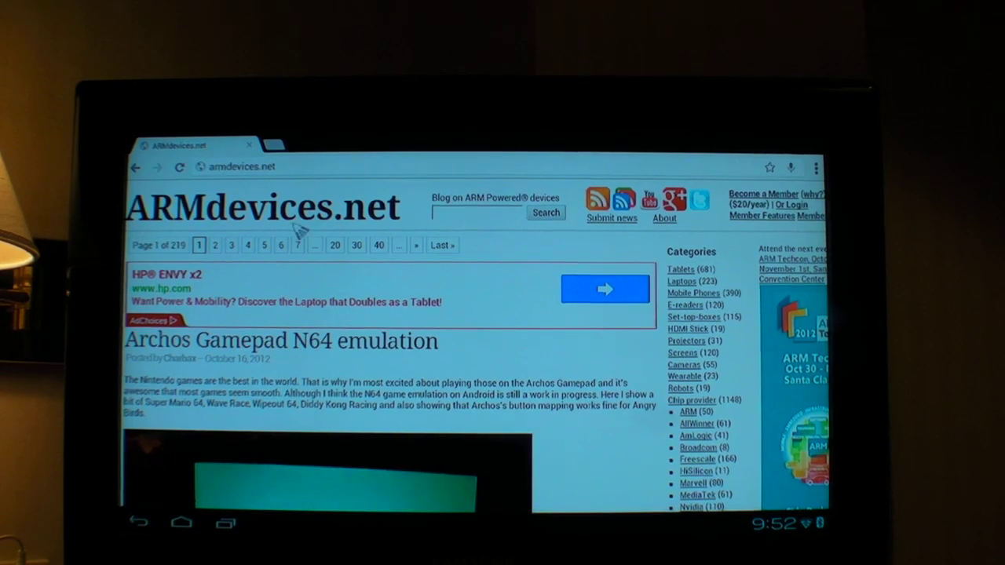
{"action": "scroll", "coordinate": [318, 392], "scroll_direction": "down", "scroll_amount": 6}
{"action": "scroll", "coordinate": [275, 408], "scroll_direction": "down", "scroll_amount": 1}
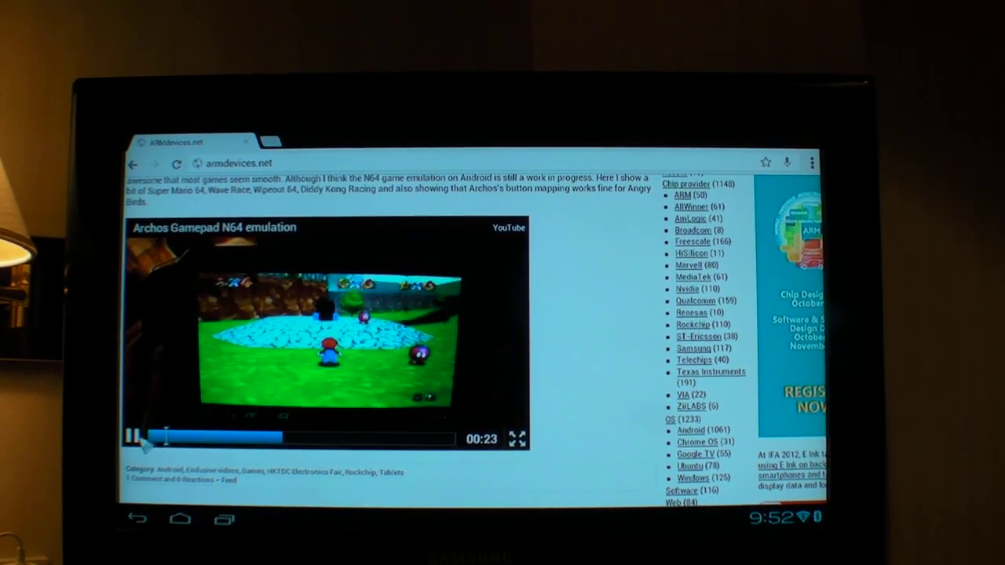
Pause the N64 video and pick Member from the magnified links to reach the Members Store
{"action": "left_click", "coordinate": [135, 438]}
{"action": "scroll", "coordinate": [593, 401], "scroll_direction": "up", "scroll_amount": 6}
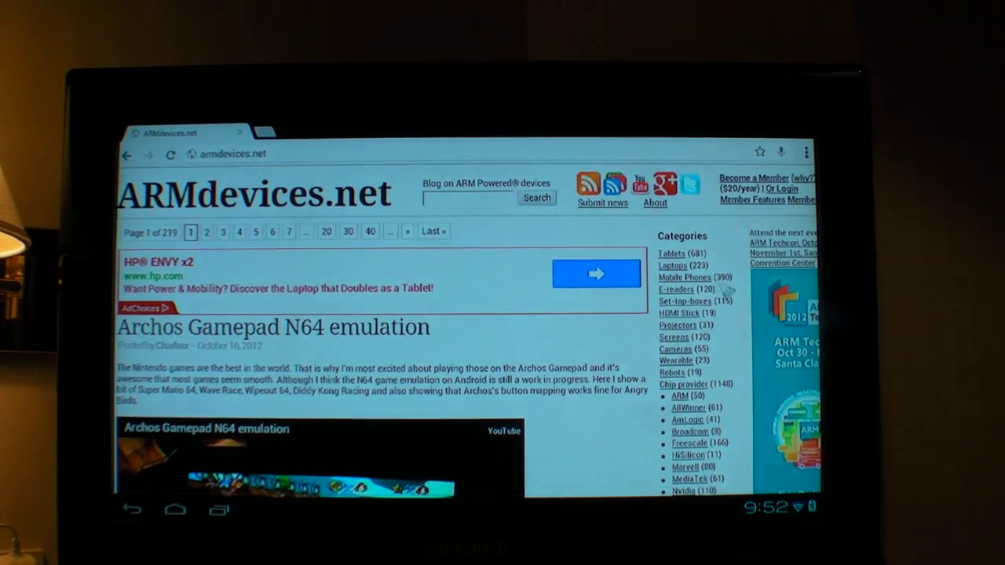
{"action": "left_click", "coordinate": [802, 201]}
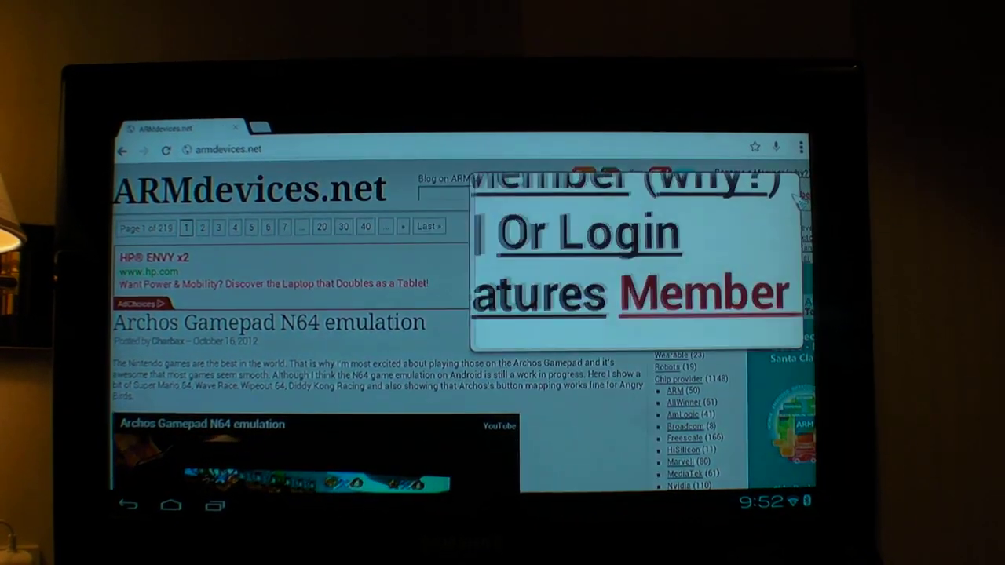
{"action": "left_click", "coordinate": [734, 284]}
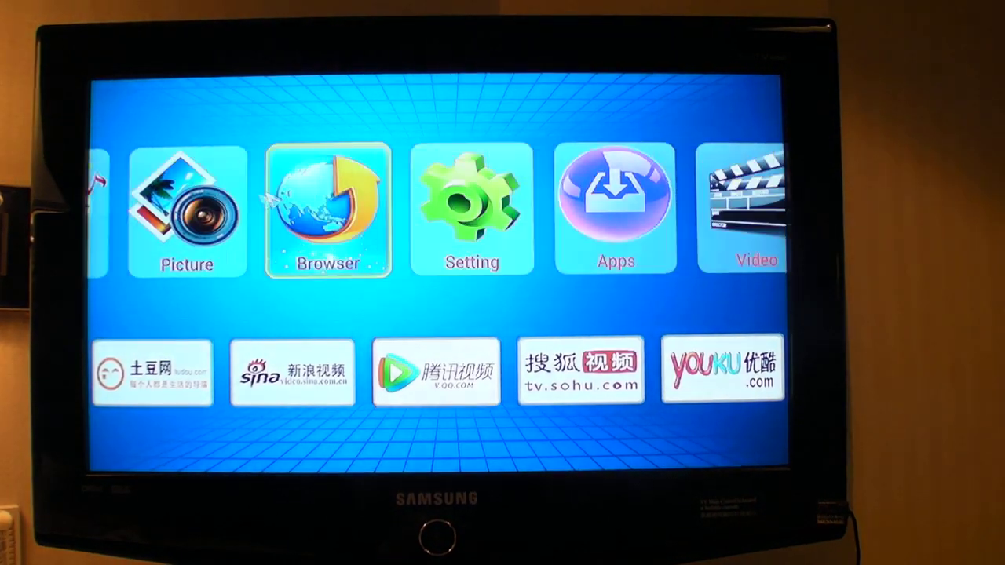
{"action": "key", "text": "Right"}
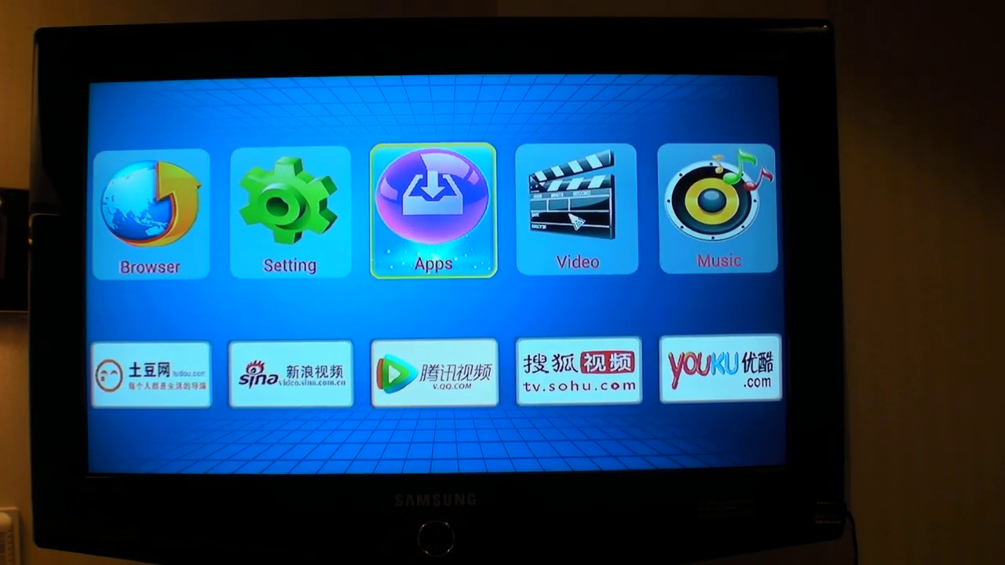
Check the empty Video section, back out, then open the Apps tile listing 14 applications
{"action": "key", "text": "Right"}
{"action": "key", "text": "Return"}
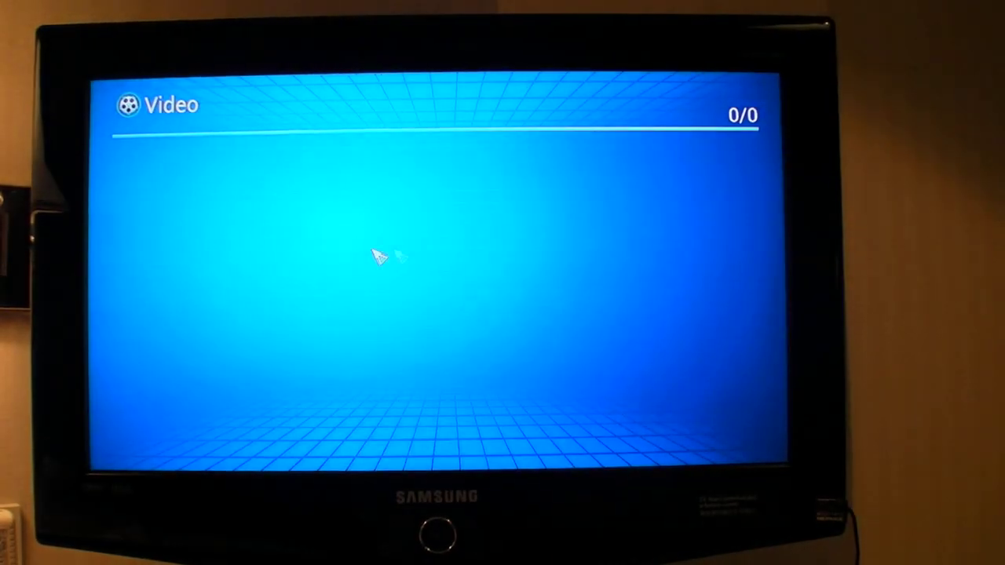
{"action": "key", "text": "Escape"}
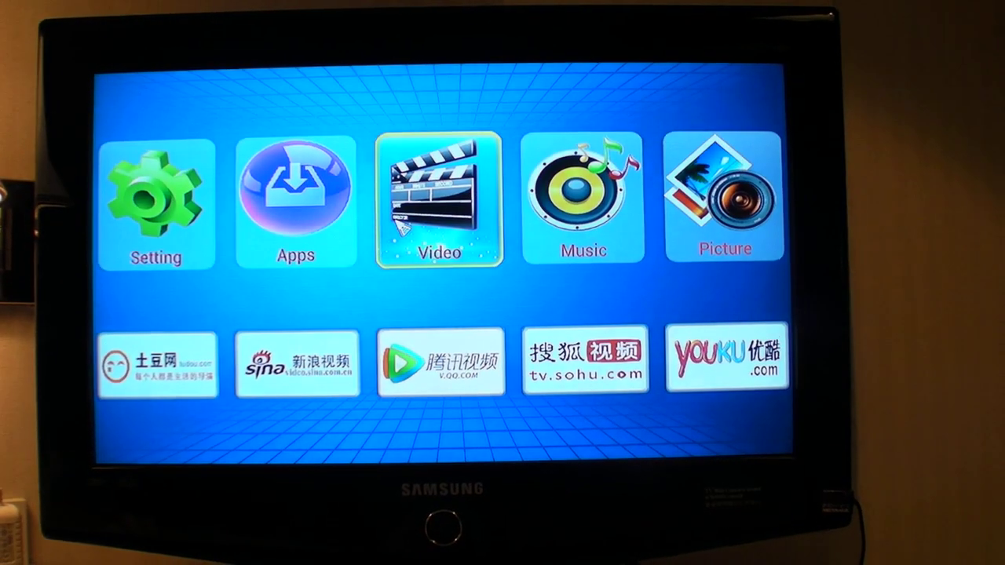
{"action": "left_click", "coordinate": [442, 229]}
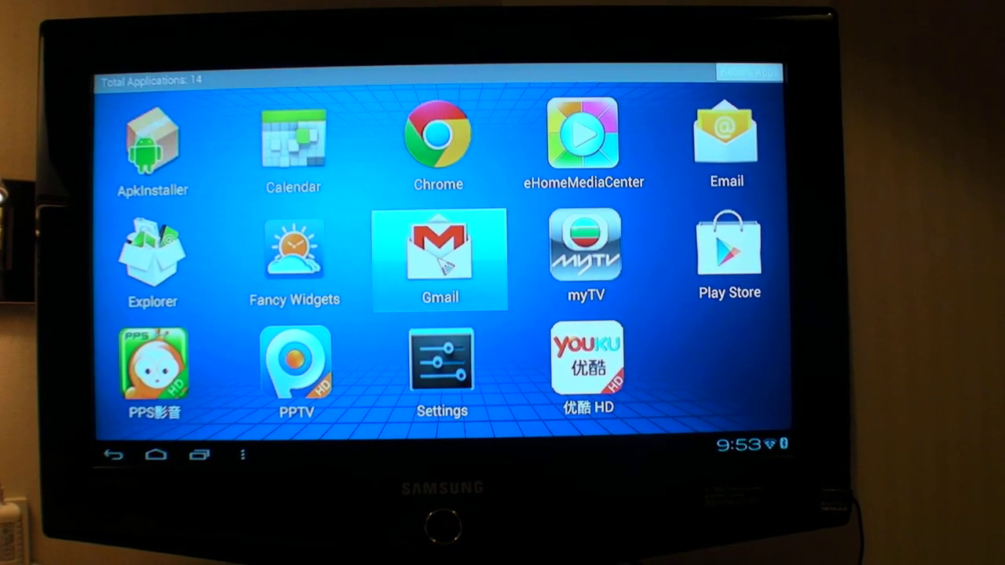
{"action": "left_click", "coordinate": [444, 265]}
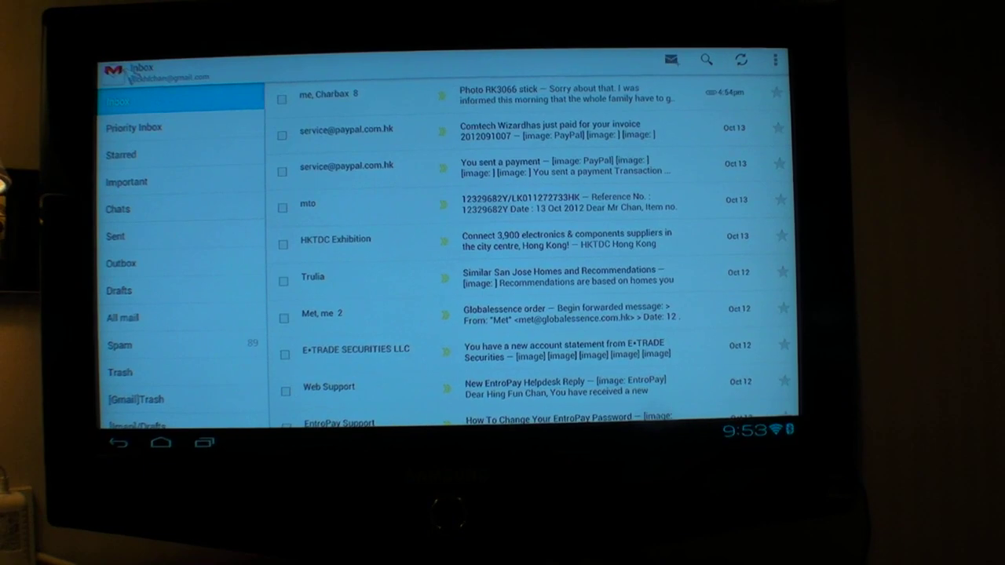
{"action": "left_click", "coordinate": [115, 71]}
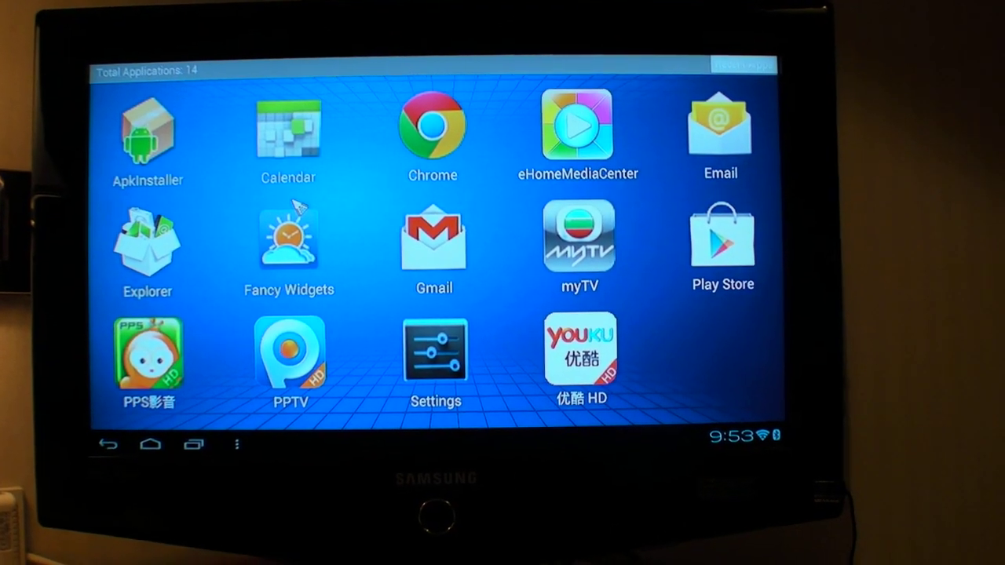